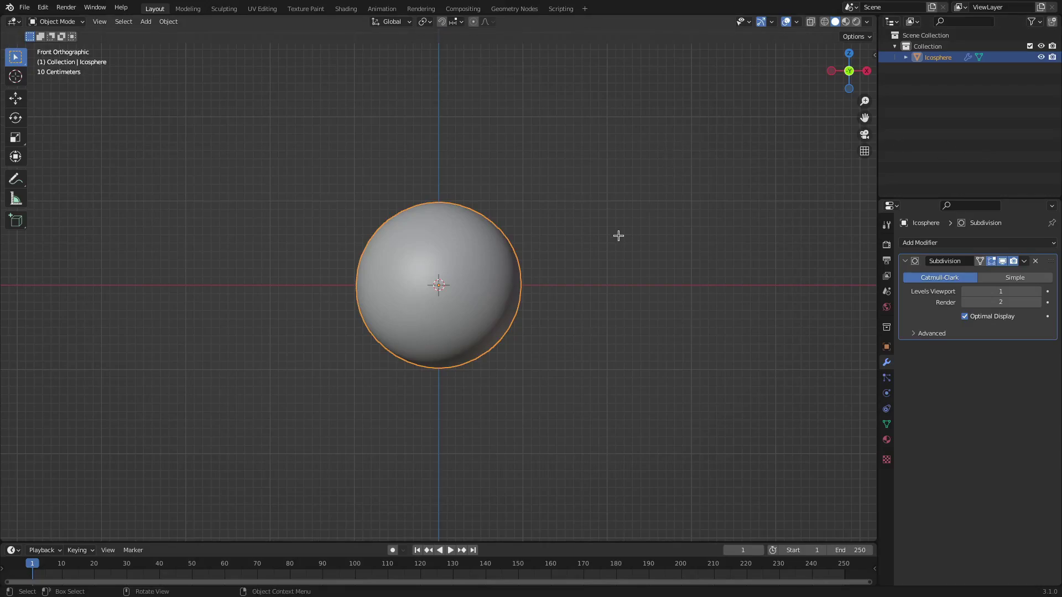
{"action": "key", "text": "shift+a"}
{"action": "mouse_move", "coordinate": [618, 236]}
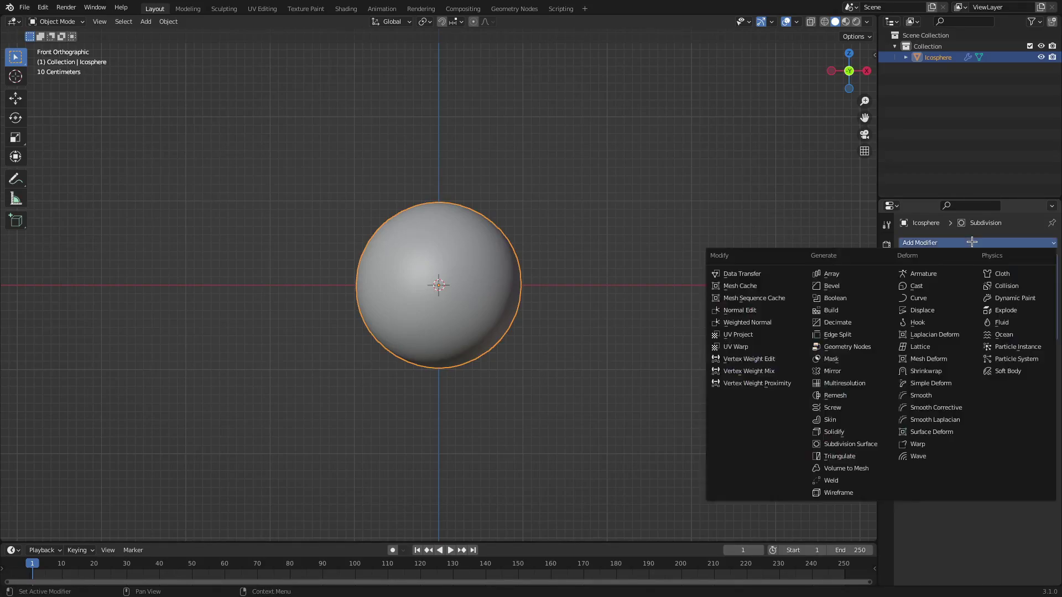
{"action": "key", "text": "shift+a"}
{"action": "key", "text": "Escape"}
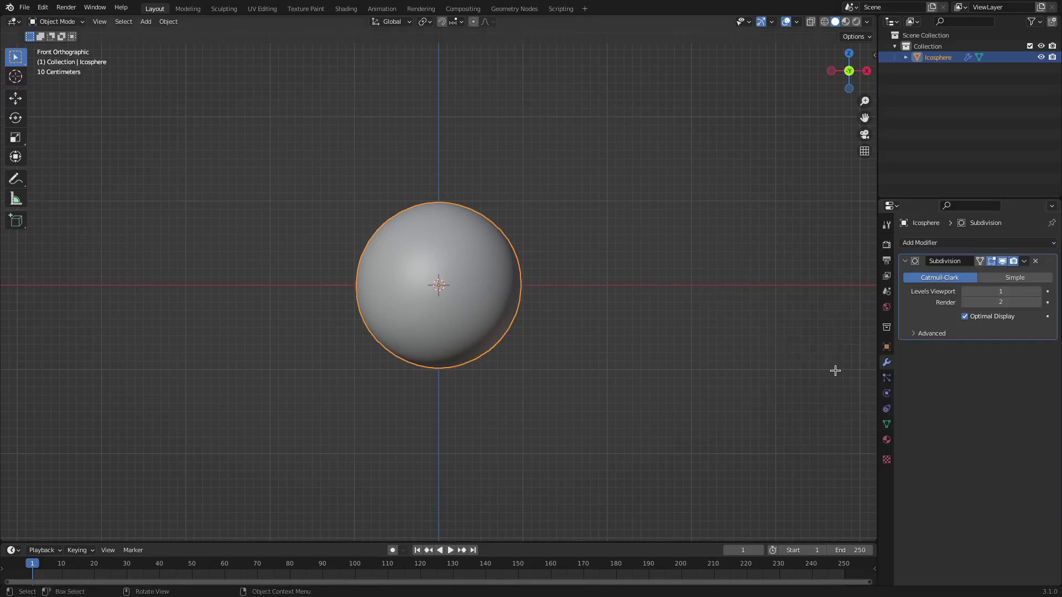
{"action": "left_click", "coordinate": [168, 21]}
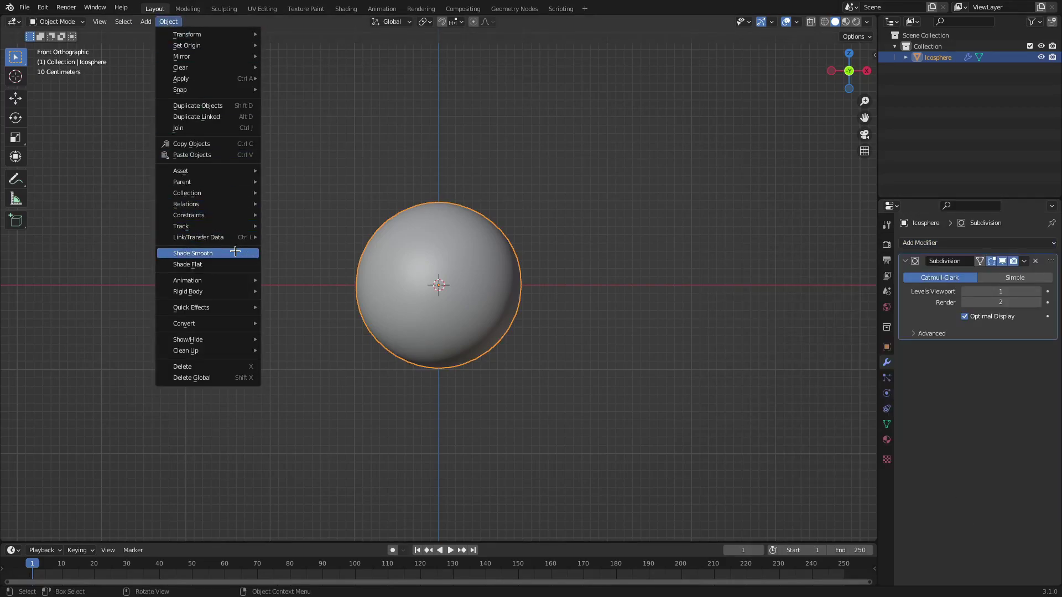
{"action": "scroll", "coordinate": [491, 318], "scroll_direction": "up", "scroll_amount": 2}
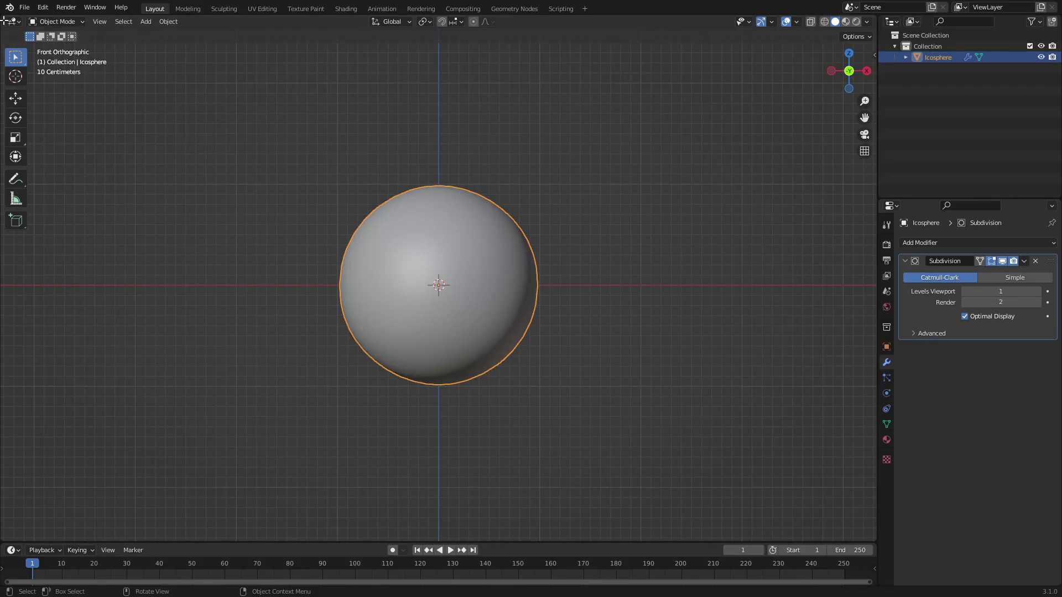
Step: Split the 3D viewport into two side-by-side areas and turn the first one into a Shader Editor
{"action": "left_click_drag", "start_coordinate": [9, 21], "coordinate": [469, 42]}
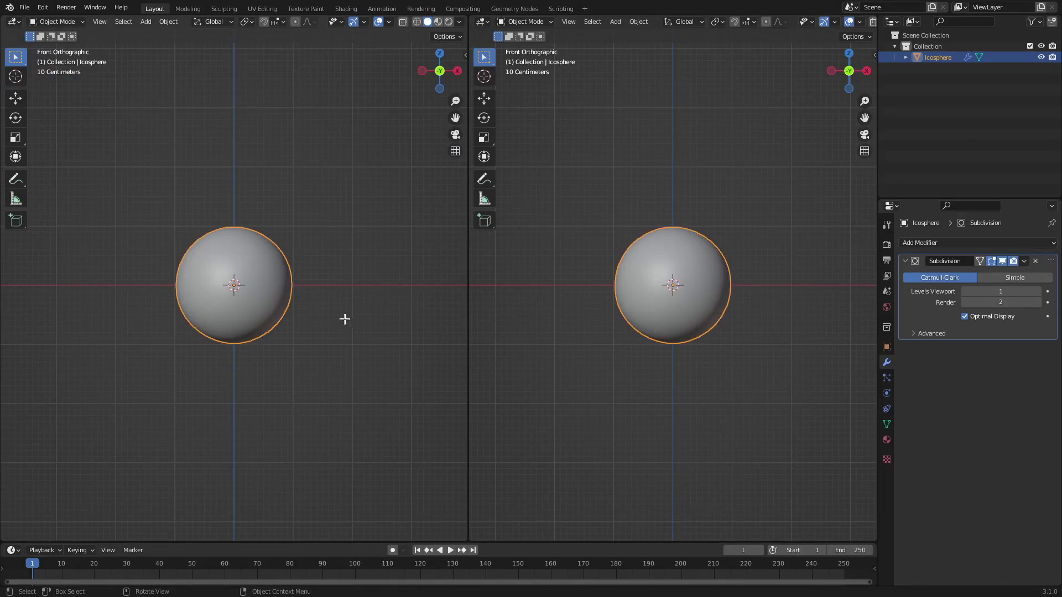
{"action": "left_click", "coordinate": [14, 21]}
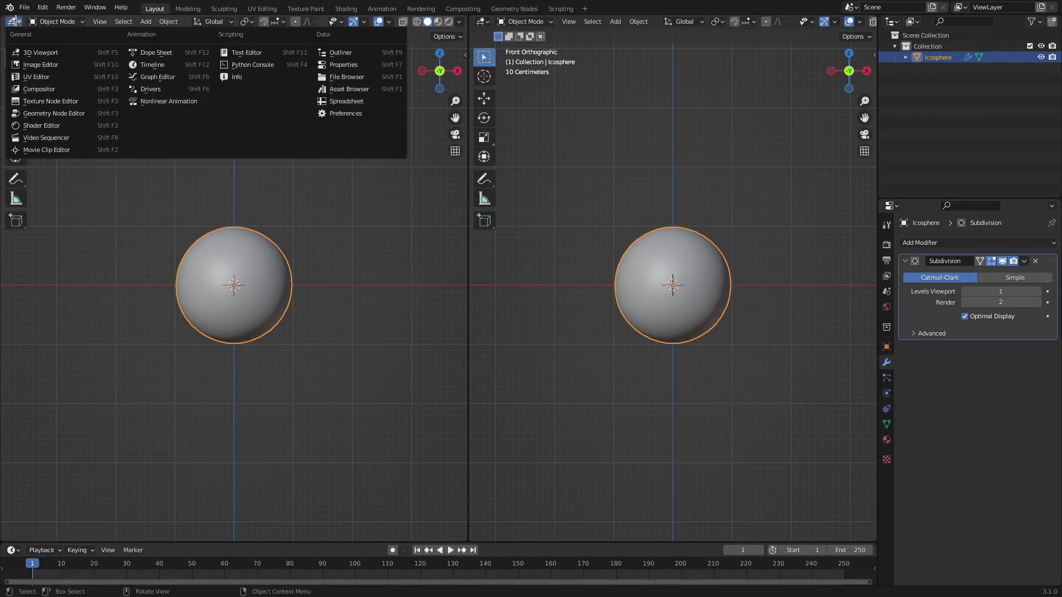
{"action": "left_click", "coordinate": [72, 126]}
{"action": "left_click_drag", "start_coordinate": [343, 249], "coordinate": [409, 270]}
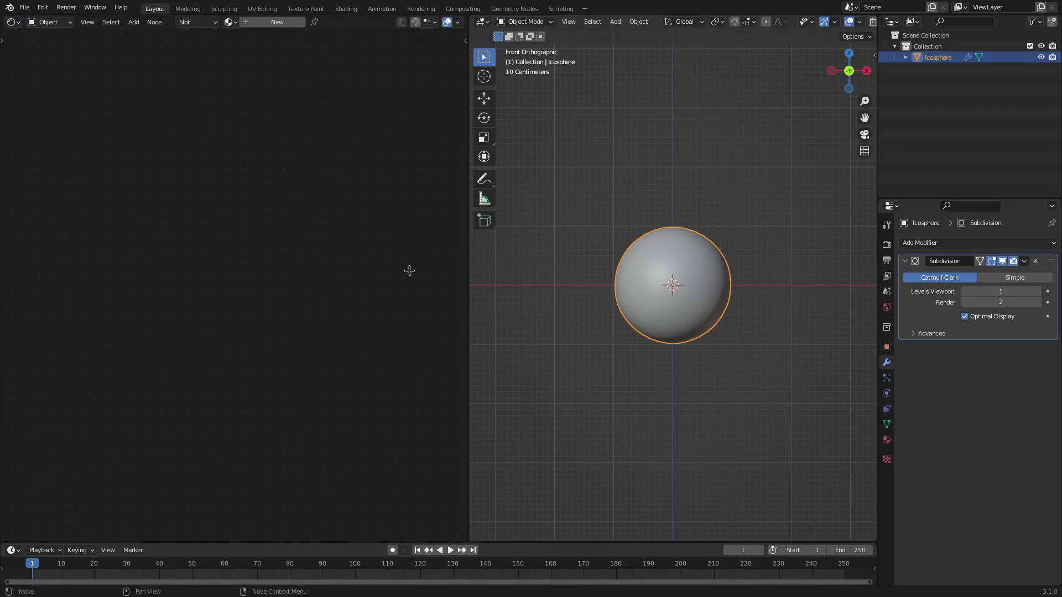
Step: Assign the existing material named Material to the icosphere and show the 3D viewport in Material Preview shading
{"action": "left_click", "coordinate": [230, 22]}
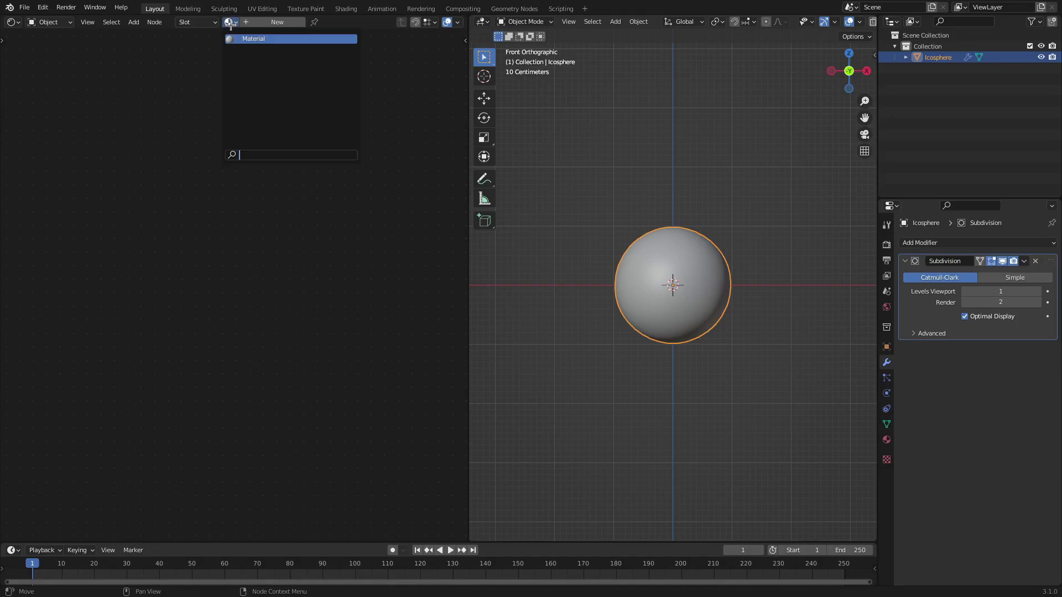
{"action": "left_click", "coordinate": [239, 39]}
{"action": "middle_click_drag", "start_coordinate": [287, 247], "coordinate": [313, 185]}
{"action": "scroll", "coordinate": [267, 245], "scroll_direction": "up", "scroll_amount": 4}
{"action": "left_click", "coordinate": [247, 188]}
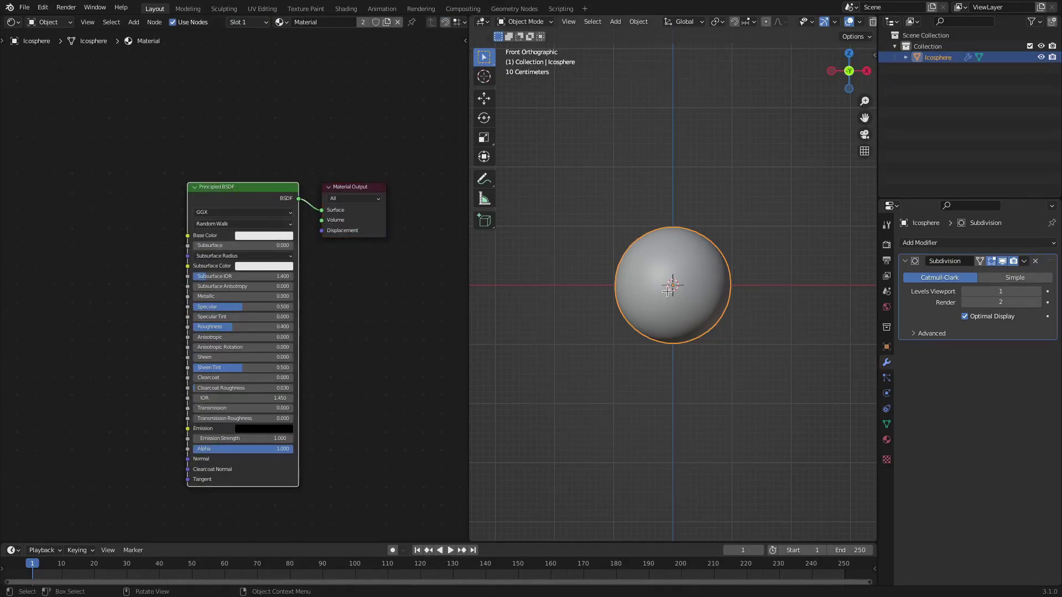
{"action": "scroll", "coordinate": [816, 23], "scroll_direction": "down", "scroll_amount": 3}
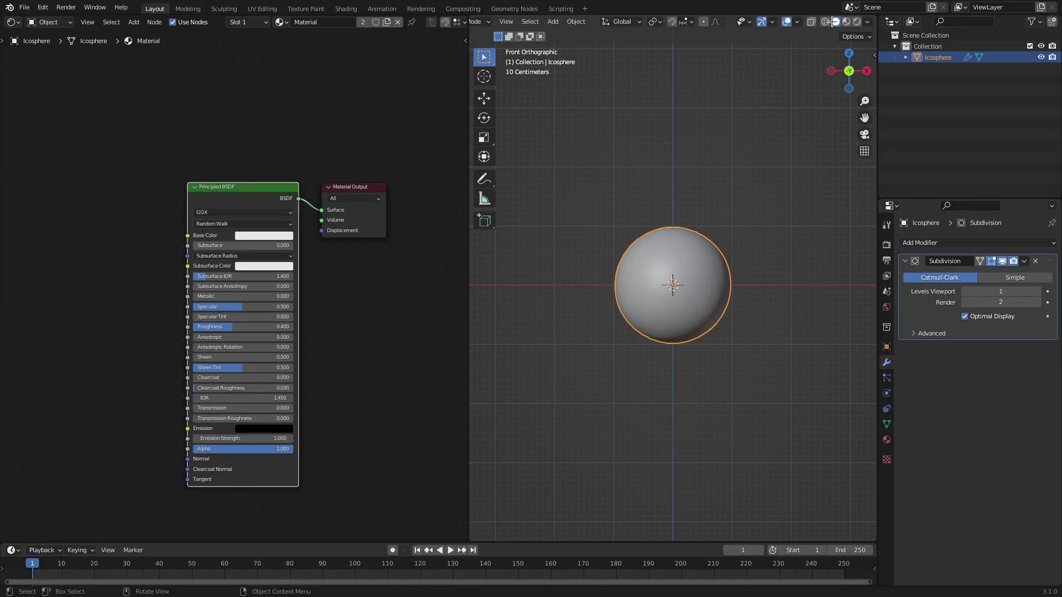
{"action": "left_click", "coordinate": [847, 22]}
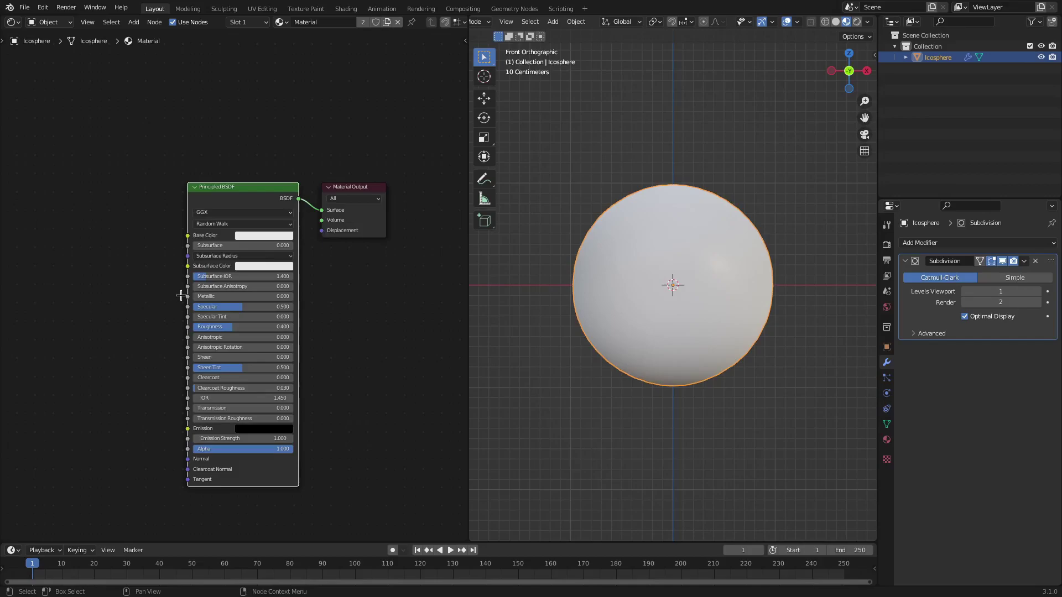
Step: Add a ColorRamp node before the Principled BSDF and connect its Color output to Base Color
{"action": "middle_click_drag", "start_coordinate": [178, 293], "coordinate": [254, 280]}
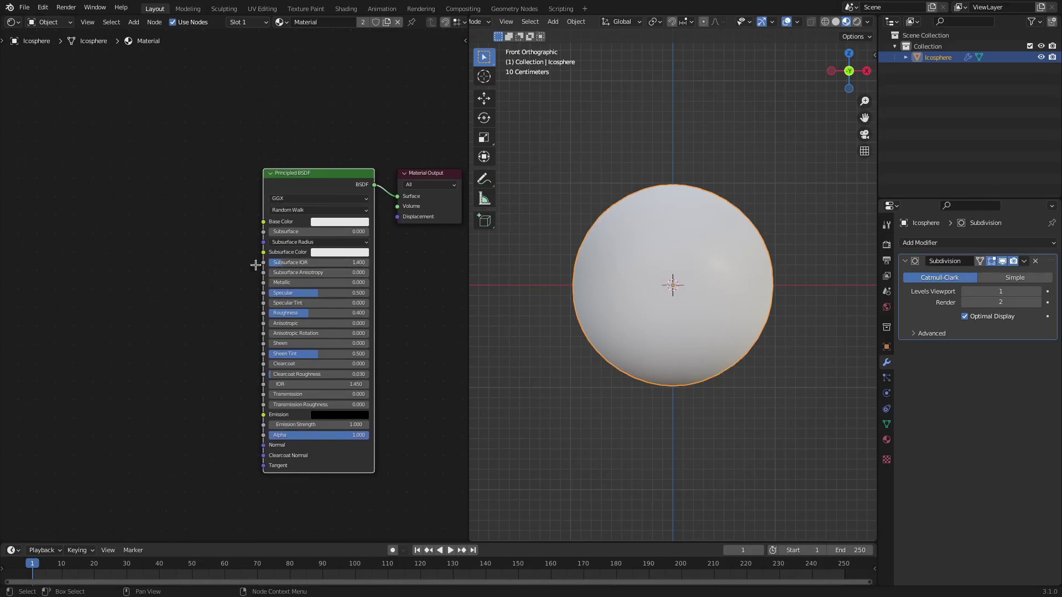
{"action": "key", "text": "shift+a"}
{"action": "left_click", "coordinate": [196, 237]}
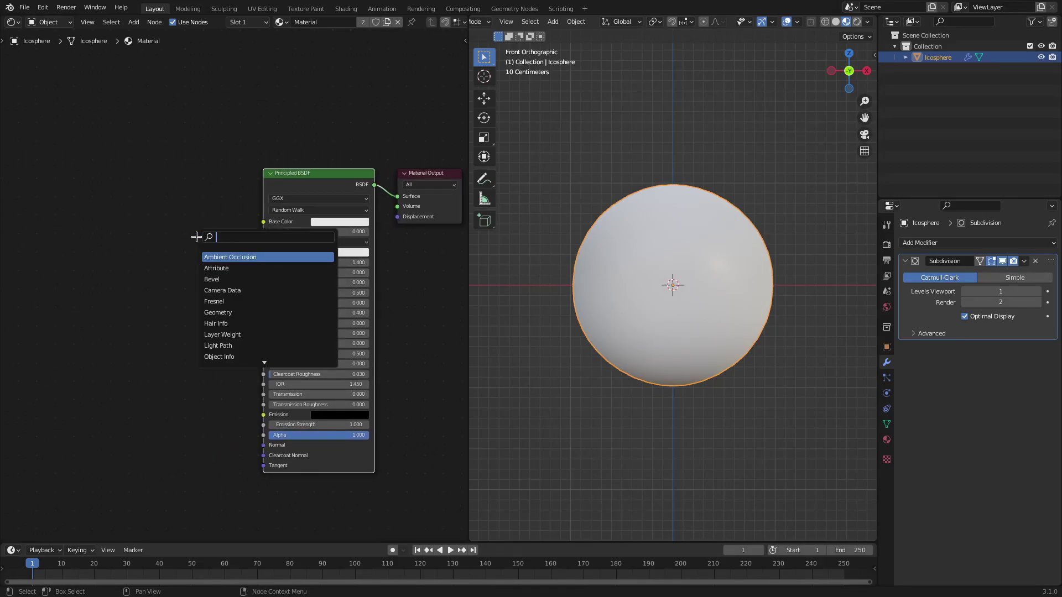
{"action": "type", "text": "colo"}
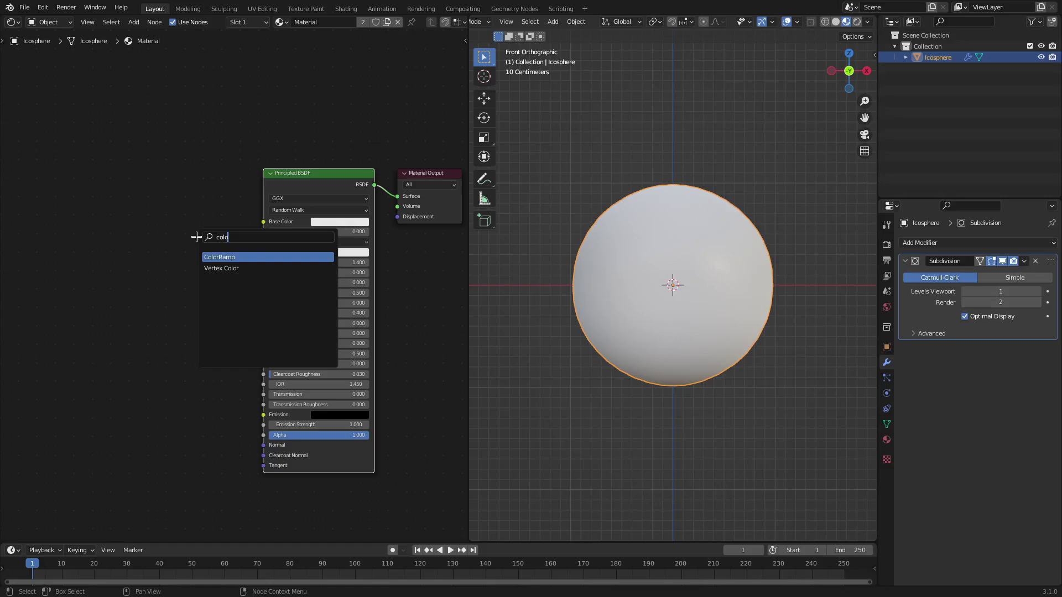
{"action": "left_click", "coordinate": [221, 258]}
{"action": "mouse_move", "coordinate": [216, 211]}
{"action": "left_mouse_down"}
{"action": "mouse_move", "coordinate": [246, 146]}
{"action": "mouse_move", "coordinate": [264, 222]}
{"action": "left_mouse_up"}
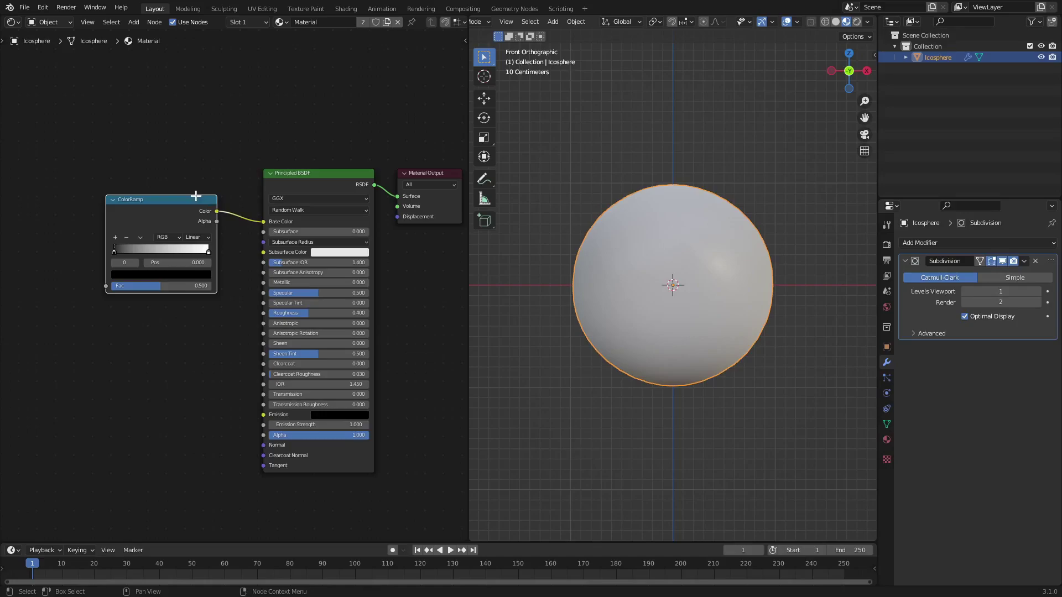
{"action": "left_click_drag", "start_coordinate": [186, 202], "coordinate": [190, 183]}
Step: Add a Texture Coordinate node well ahead of the ColorRamp, leaving room for another node between them
{"action": "middle_click_drag", "start_coordinate": [193, 184], "coordinate": [336, 204]}
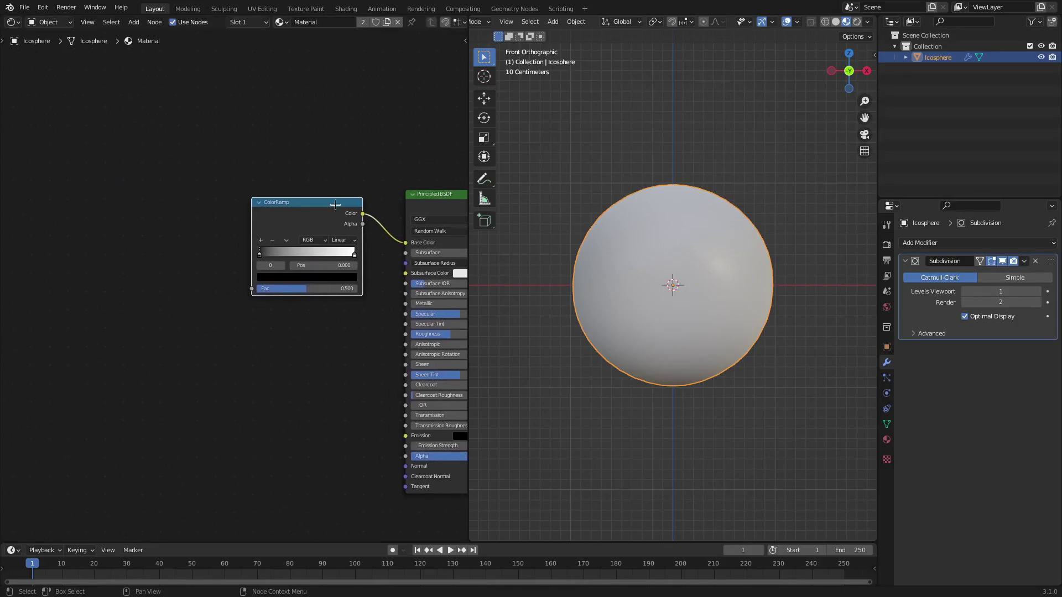
{"action": "key", "text": "shift+a"}
{"action": "left_click", "coordinate": [172, 195]}
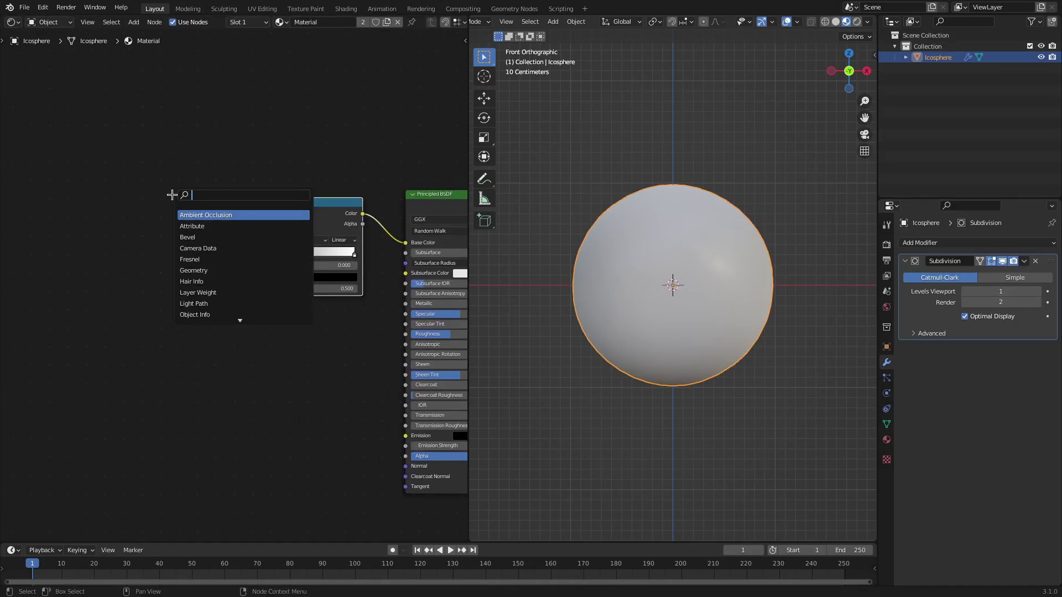
{"action": "type", "text": "tex"}
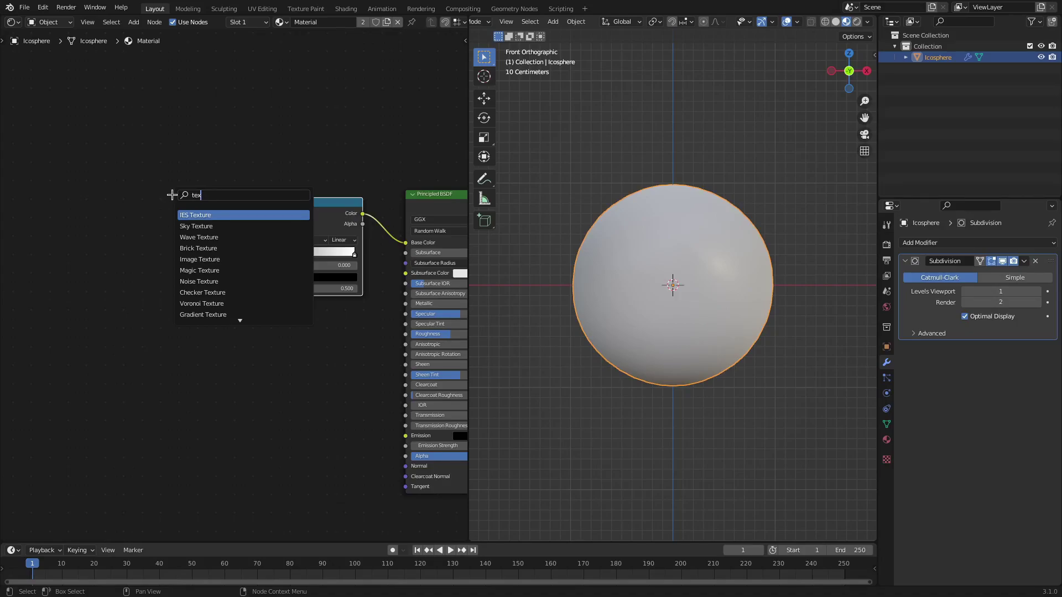
{"action": "type", "text": "ture coord"}
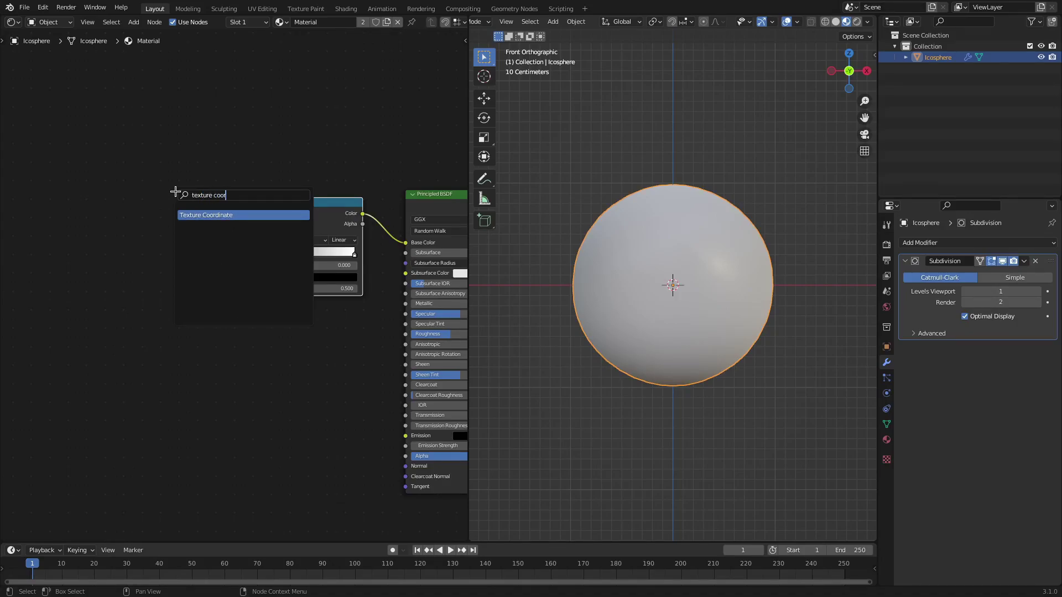
{"action": "key", "text": "Return"}
{"action": "left_click", "coordinate": [34, 211]}
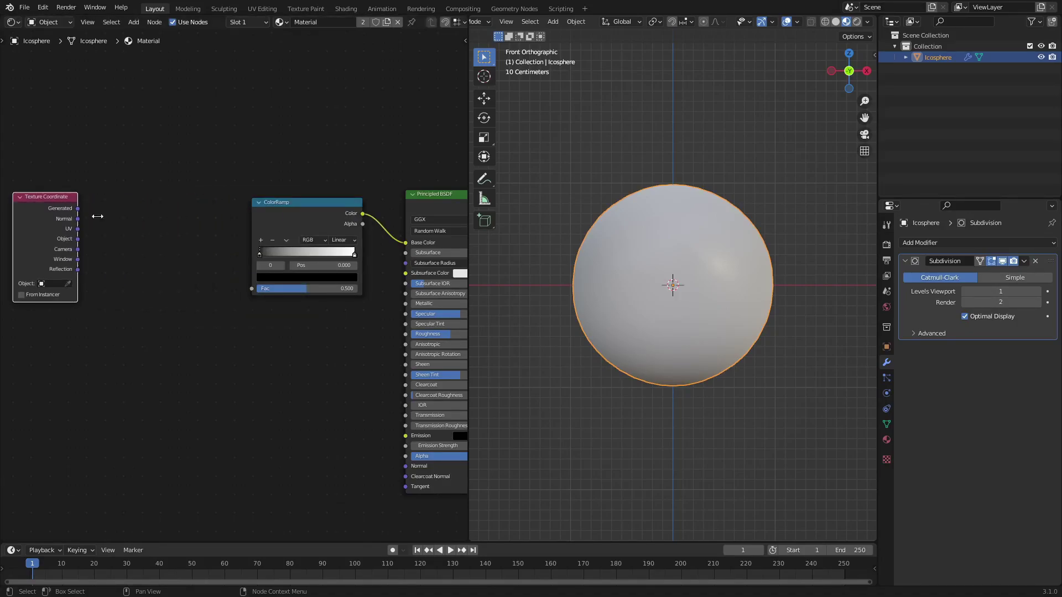
Step: Add a Mapping node between the Texture Coordinate and ColorRamp nodes
{"action": "key", "text": "shift+a"}
{"action": "left_click", "coordinate": [157, 208]}
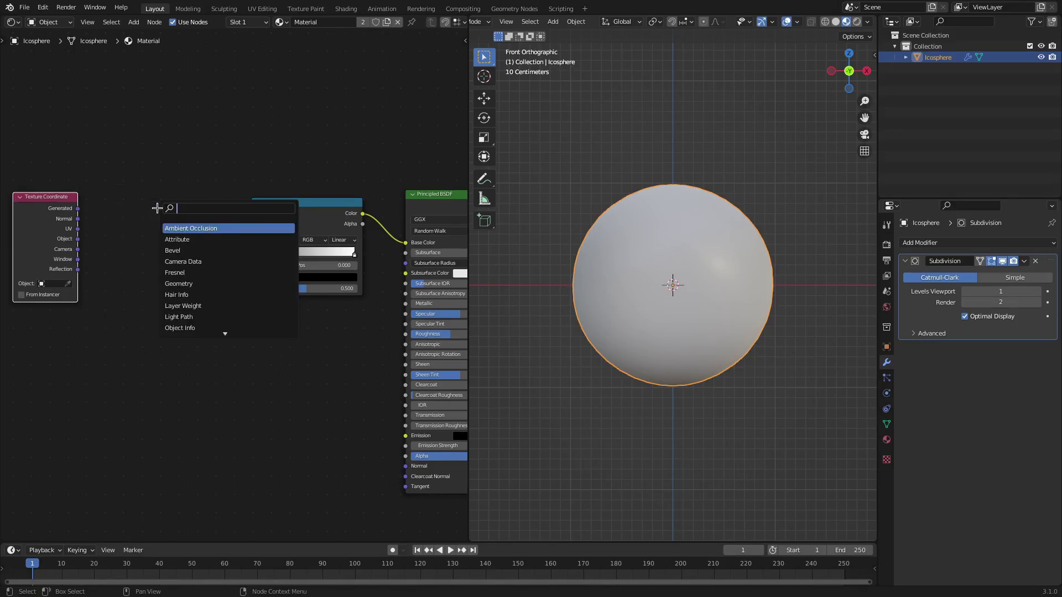
{"action": "type", "text": "map"}
{"action": "key", "text": "Down"}
{"action": "key", "text": "Return"}
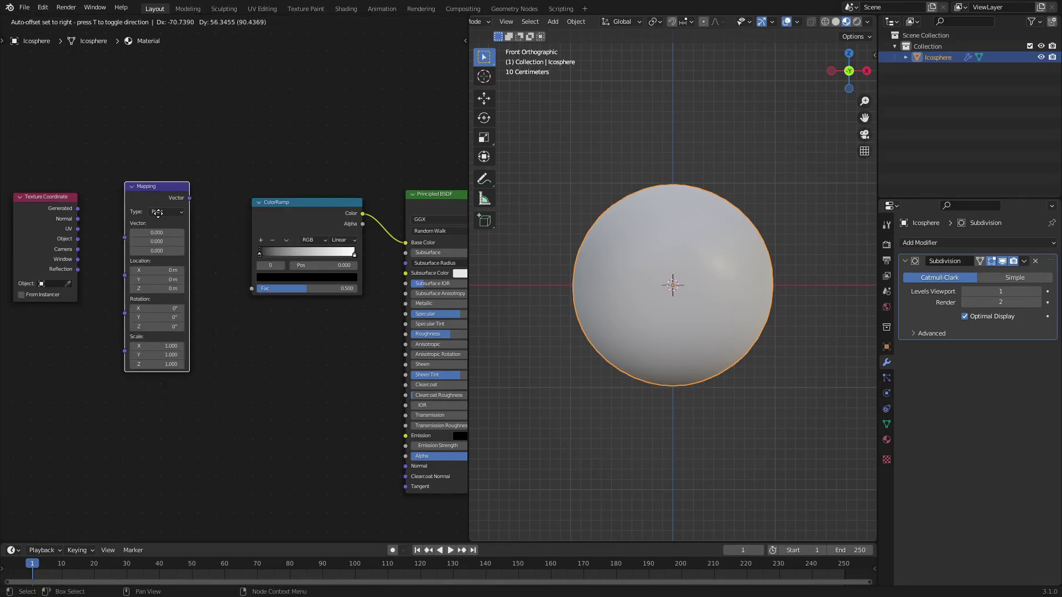
{"action": "left_click", "coordinate": [145, 214]}
Step: Connect Generated to the Mapping node's Vector input and its Vector output to the ColorRamp's Fac, tidying the node layout
{"action": "left_click", "coordinate": [76, 203]}
{"action": "left_click_drag", "start_coordinate": [77, 205], "coordinate": [126, 237]}
{"action": "mouse_move", "coordinate": [189, 198]}
{"action": "left_mouse_down"}
{"action": "mouse_move", "coordinate": [213, 116]}
{"action": "mouse_move", "coordinate": [249, 198]}
{"action": "mouse_move", "coordinate": [252, 288]}
{"action": "left_mouse_up"}
{"action": "left_click_drag", "start_coordinate": [180, 194], "coordinate": [192, 201]}
{"action": "left_click_drag", "start_coordinate": [42, 210], "coordinate": [67, 210]}
{"action": "middle_click_drag", "start_coordinate": [338, 254], "coordinate": [265, 252]}
{"action": "left_click_drag", "start_coordinate": [247, 214], "coordinate": [247, 208]}
{"action": "middle_click_drag", "start_coordinate": [421, 220], "coordinate": [340, 218]}
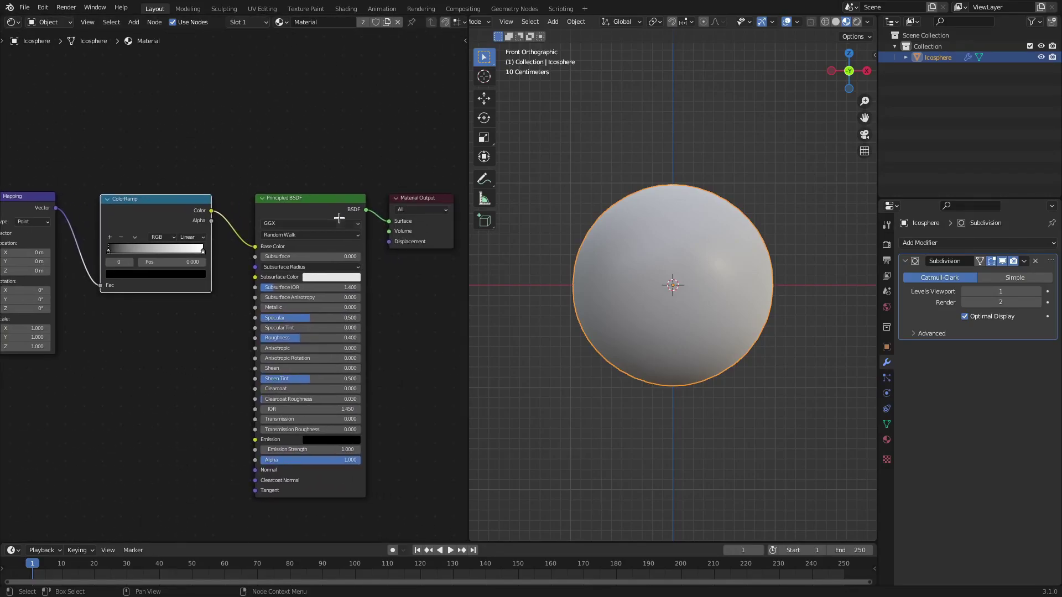
{"action": "left_click_drag", "start_coordinate": [326, 210], "coordinate": [318, 209]}
{"action": "middle_click_drag", "start_coordinate": [319, 208], "coordinate": [361, 191]}
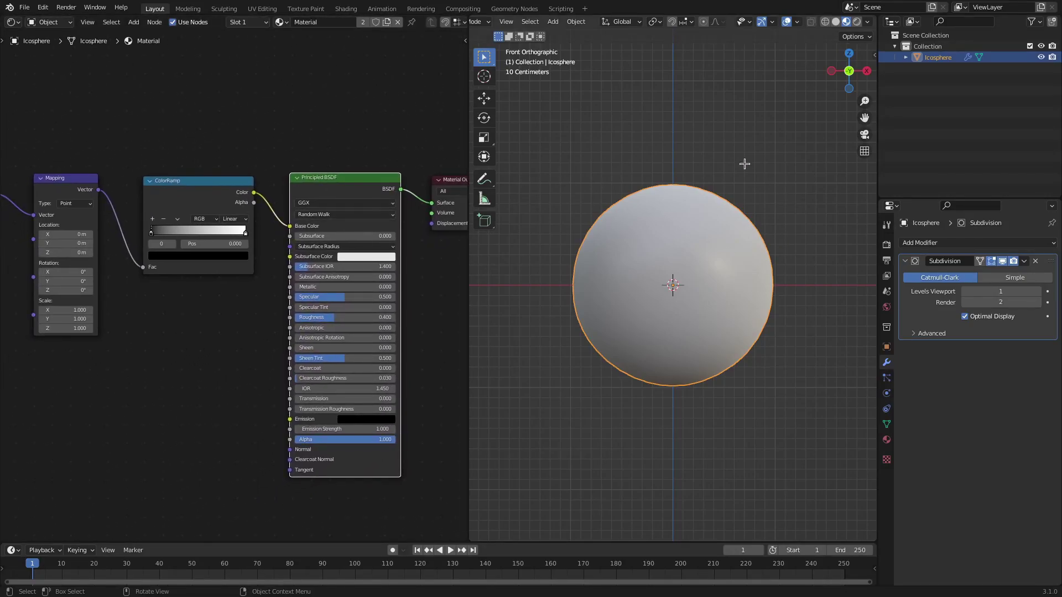
Step: Set the ColorRamp's interpolation to Constant
{"action": "middle_click_drag", "start_coordinate": [726, 310], "coordinate": [761, 301]}
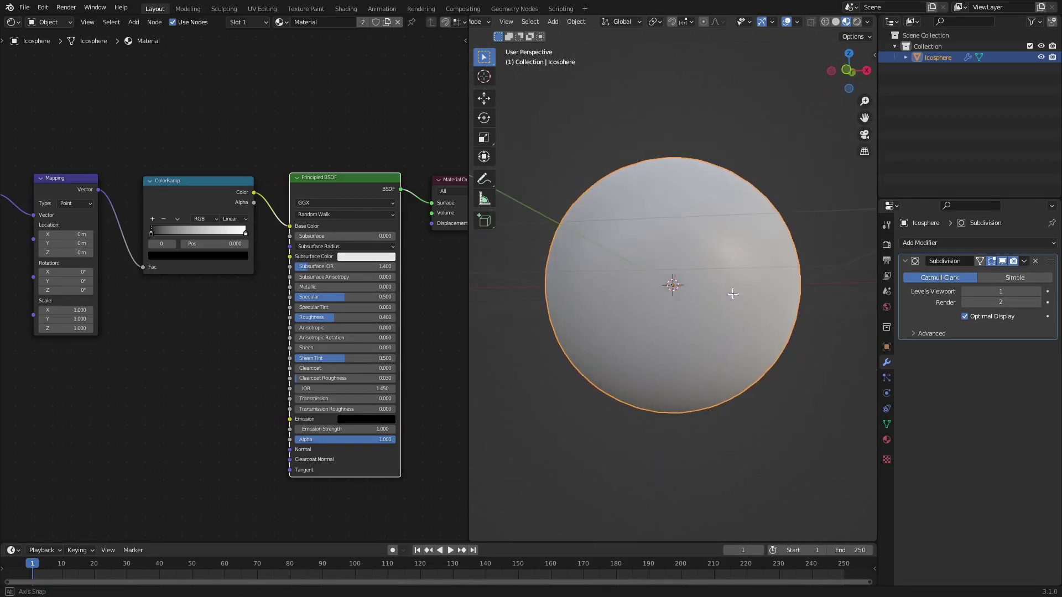
{"action": "left_click", "coordinate": [237, 219]}
{"action": "left_click", "coordinate": [240, 267]}
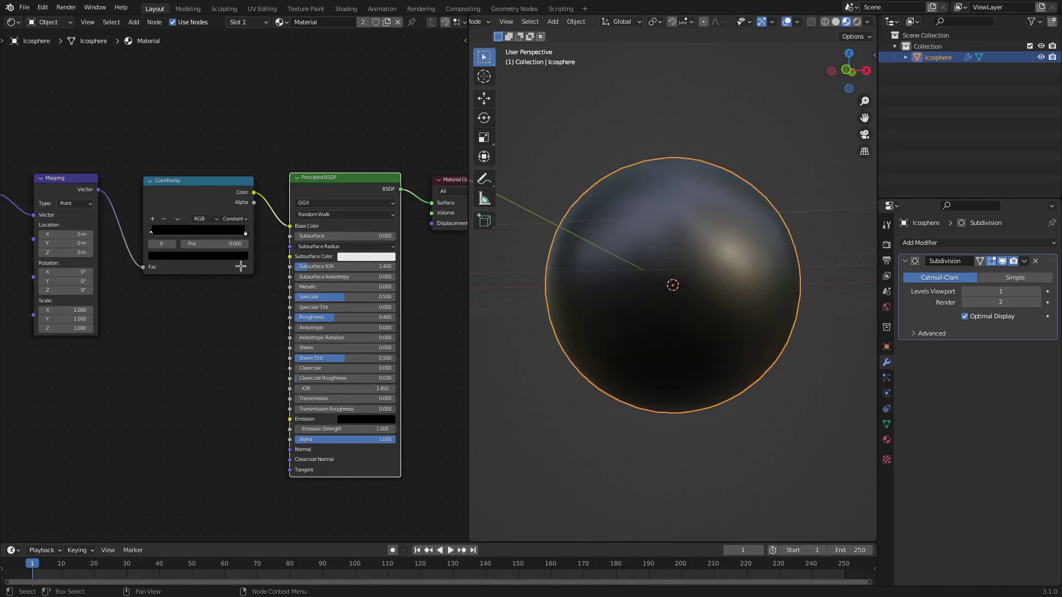
Step: Move the ColorRamp's white stop to about 0.37, checking the black patch on the sphere from several angles
{"action": "left_click_drag", "start_coordinate": [245, 233], "coordinate": [175, 229]}
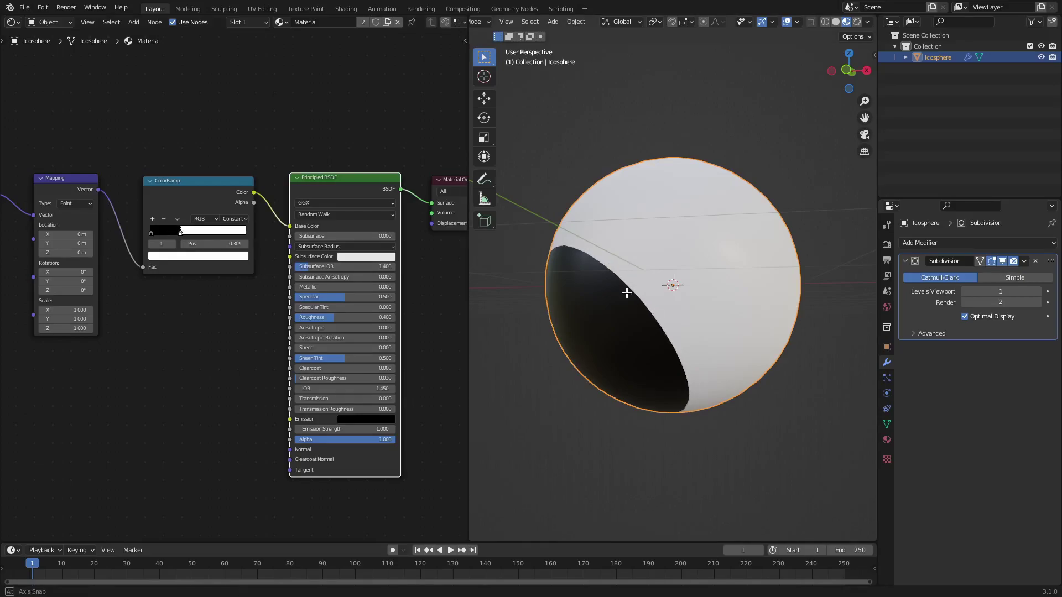
{"action": "middle_click_drag", "start_coordinate": [628, 290], "coordinate": [688, 260]}
{"action": "scroll", "coordinate": [605, 305], "scroll_direction": "down", "scroll_amount": 2}
{"action": "left_click_drag", "start_coordinate": [180, 231], "coordinate": [174, 230]}
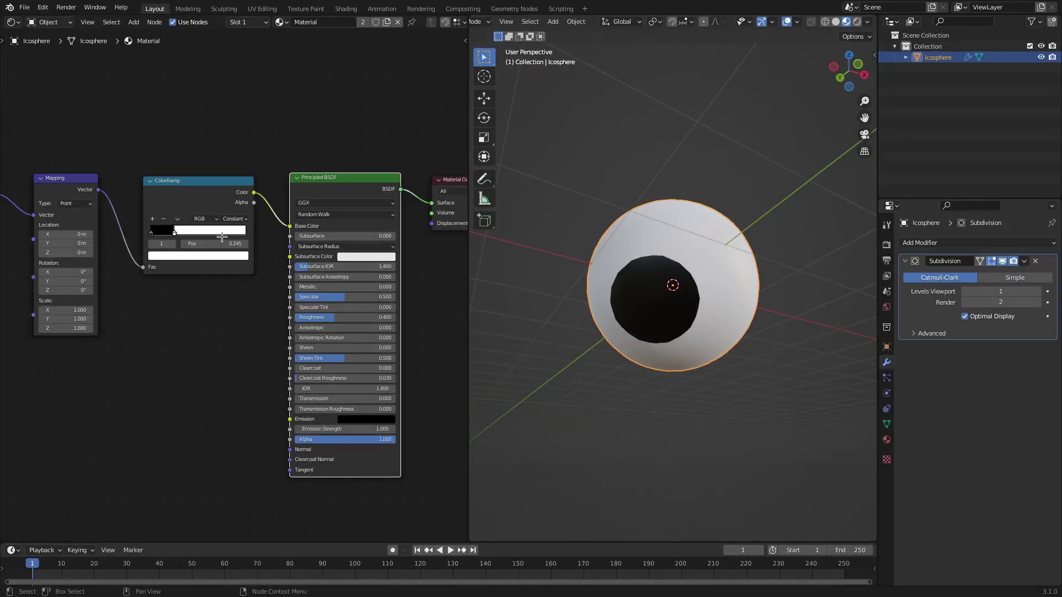
{"action": "middle_click_drag", "start_coordinate": [647, 271], "coordinate": [692, 296]}
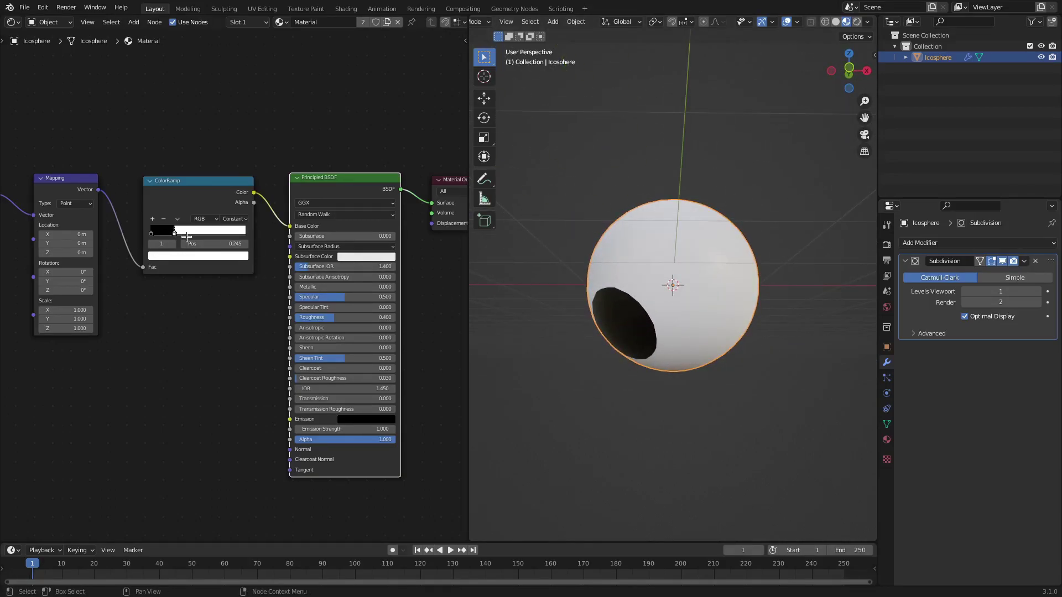
{"action": "left_click_drag", "start_coordinate": [174, 231], "coordinate": [186, 231]}
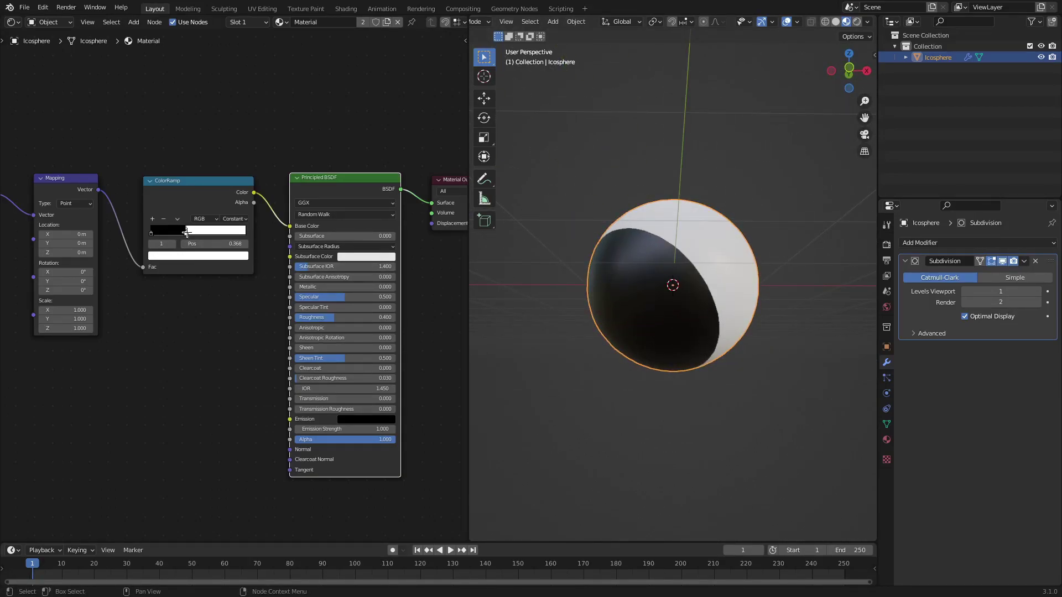
Step: Recolor the ColorRamp's first stop white and add a black stop at about 0.273 to form a black band
{"action": "left_click", "coordinate": [152, 219]}
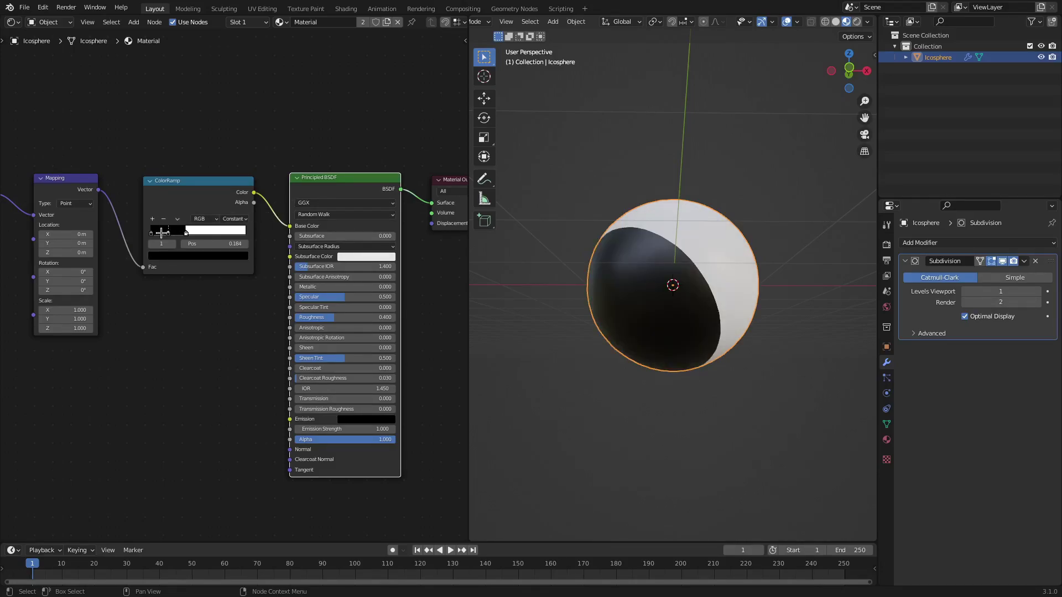
{"action": "left_click", "coordinate": [199, 255]}
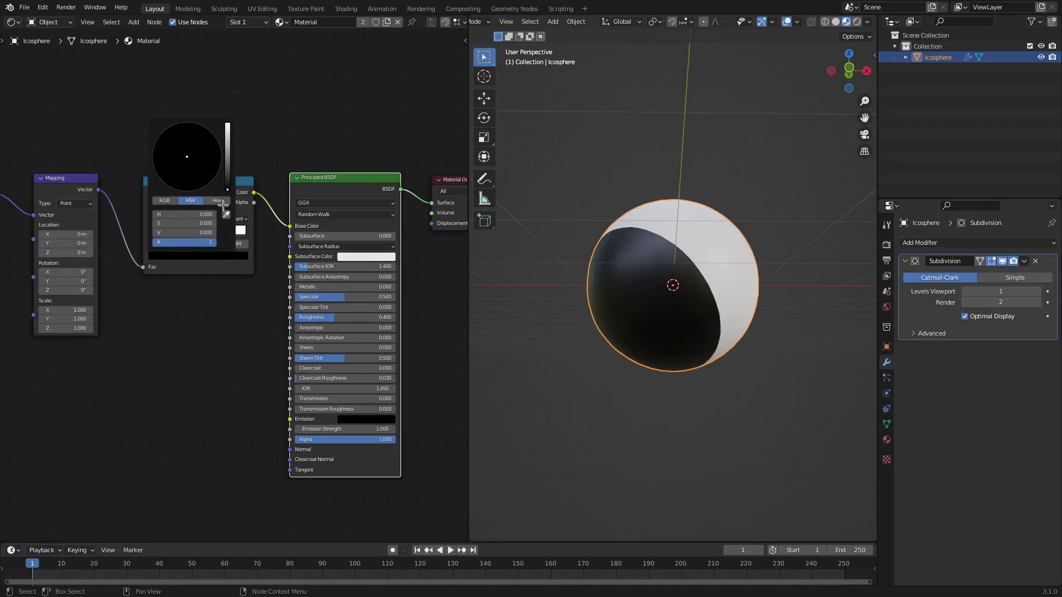
{"action": "left_click", "coordinate": [216, 257]}
{"action": "left_click_drag", "start_coordinate": [227, 188], "coordinate": [227, 122]}
{"action": "left_click_drag", "start_coordinate": [151, 233], "coordinate": [178, 235]}
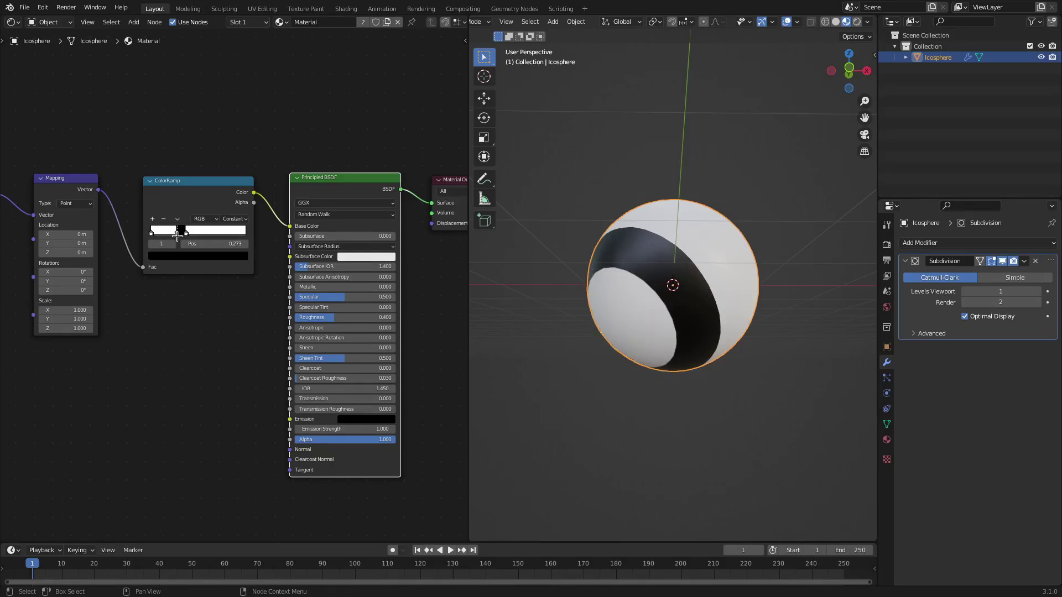
Step: Add black and white stops to the ColorRamp to form a second black band ending at about 0.536
{"action": "left_click", "coordinate": [153, 219]}
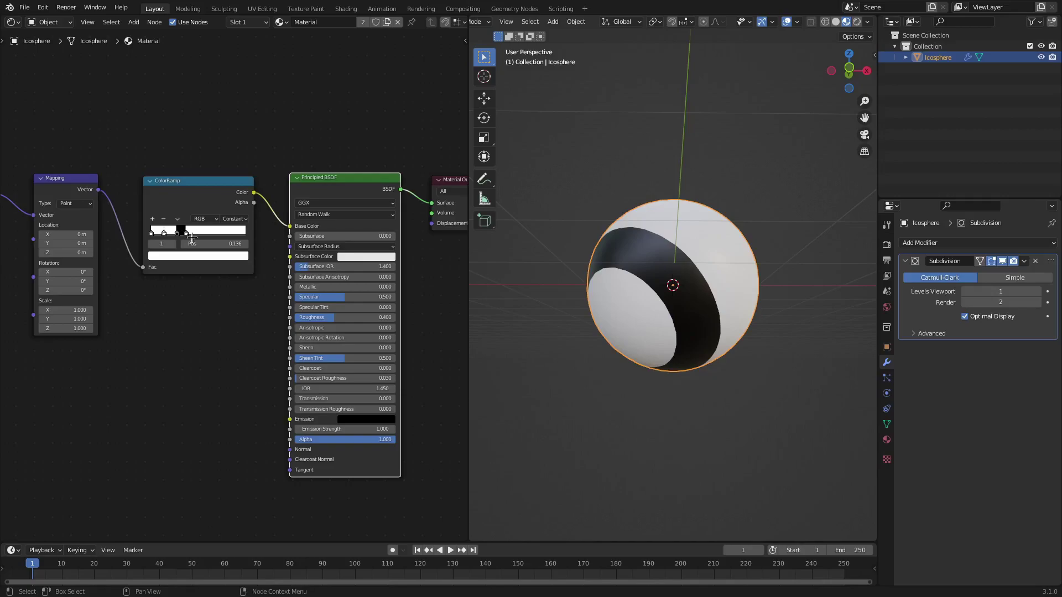
{"action": "left_click", "coordinate": [180, 231]}
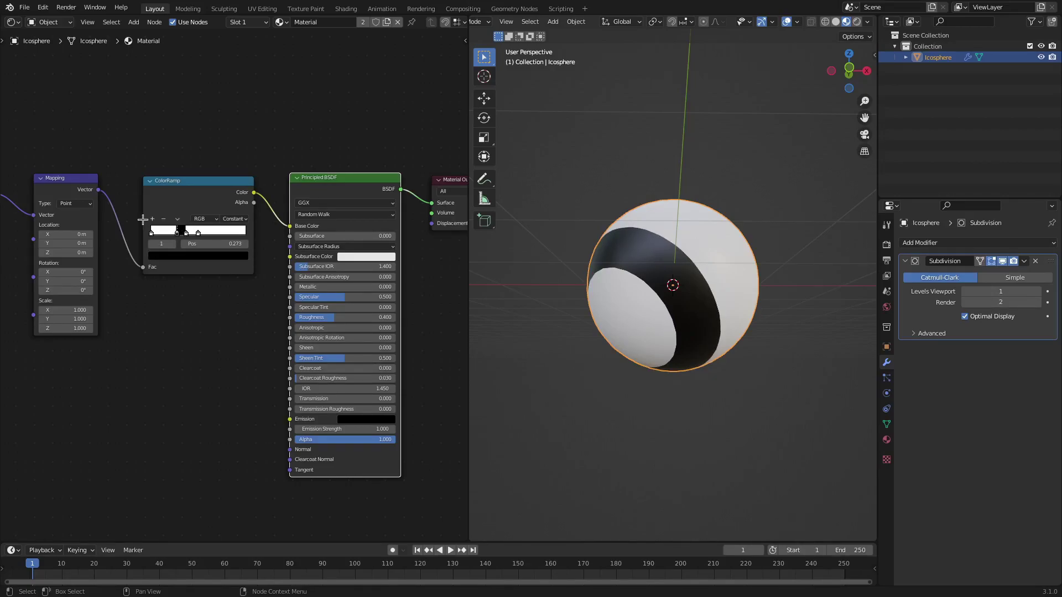
{"action": "left_click", "coordinate": [152, 219]}
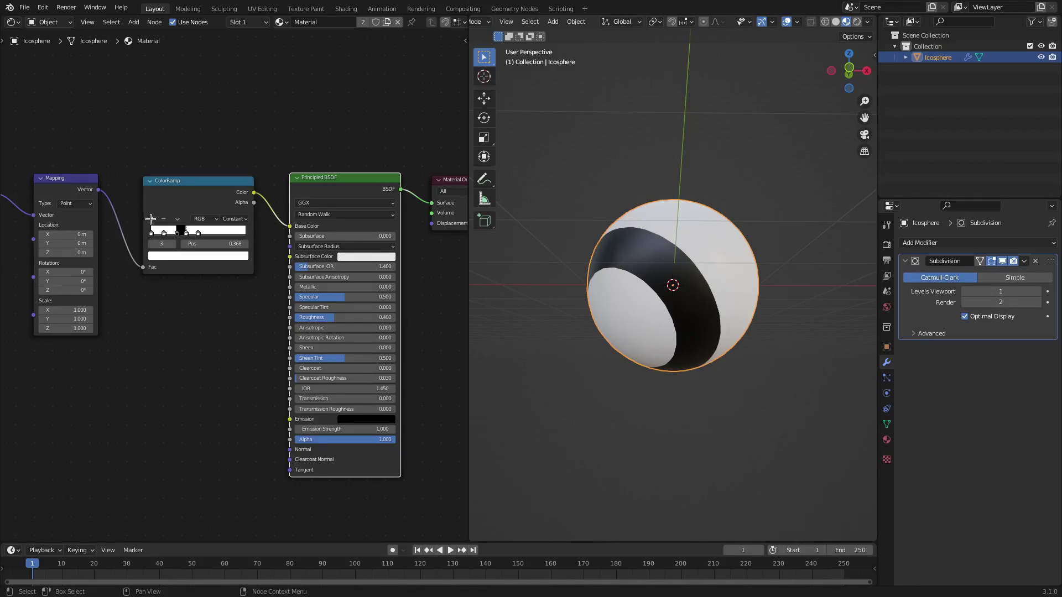
{"action": "left_click", "coordinate": [183, 233]}
{"action": "left_click_drag", "start_coordinate": [185, 232], "coordinate": [202, 233]}
{"action": "middle_click_drag", "start_coordinate": [692, 301], "coordinate": [668, 324]}
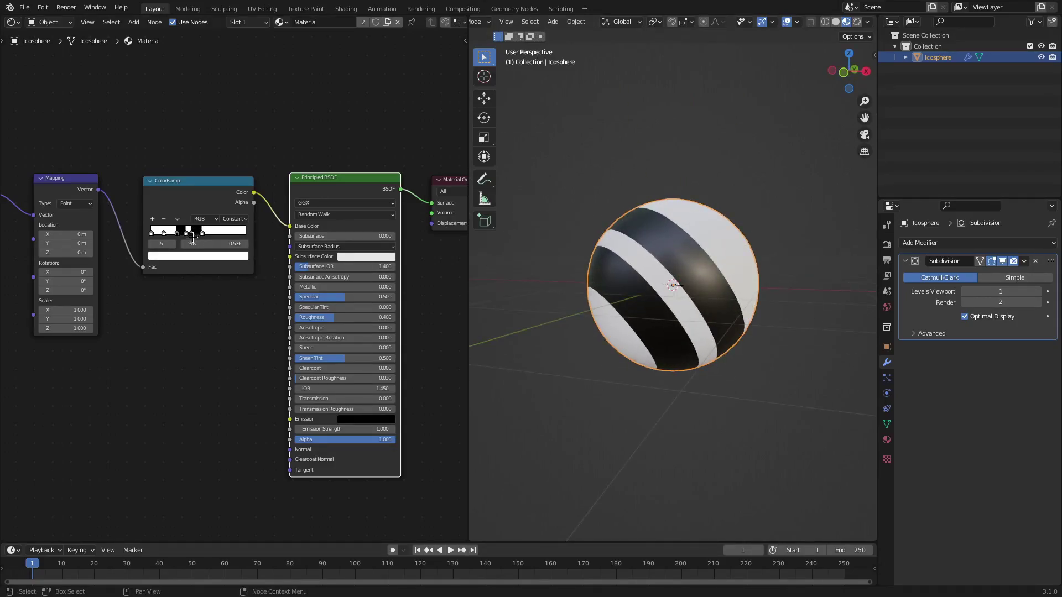
Step: Add a third black band to the ColorRamp, with its black stop at about 0.631
{"action": "left_click_drag", "start_coordinate": [192, 235], "coordinate": [211, 234]}
{"action": "left_click", "coordinate": [152, 219]}
{"action": "middle_click_drag", "start_coordinate": [658, 269], "coordinate": [631, 274]}
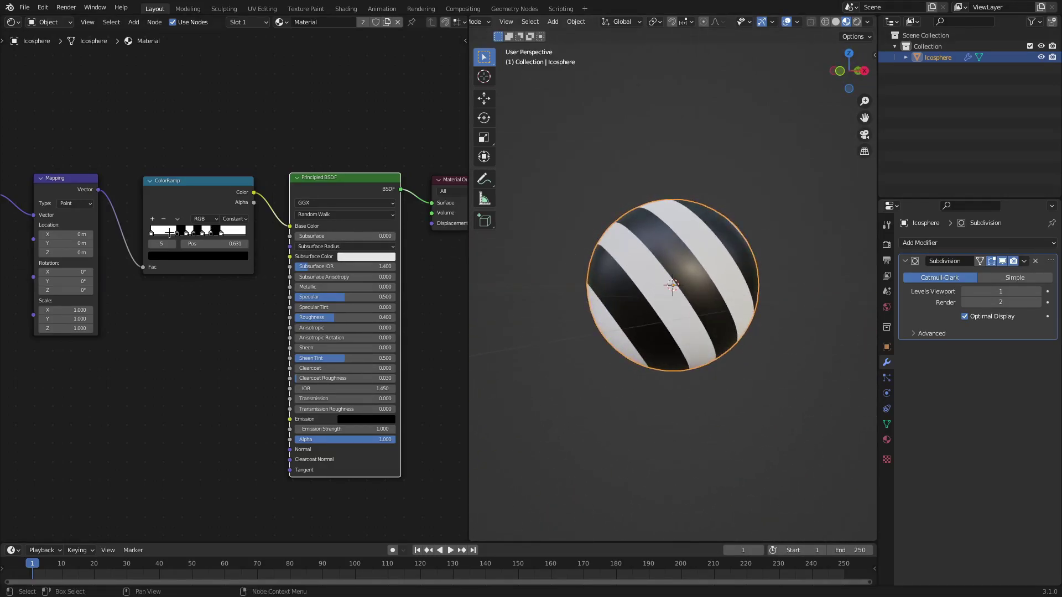
Step: Fine-tune the band spacing by moving the white stop after the first black band to 0.359 and the third band's black stop to 0.644
{"action": "left_click", "coordinate": [186, 233]}
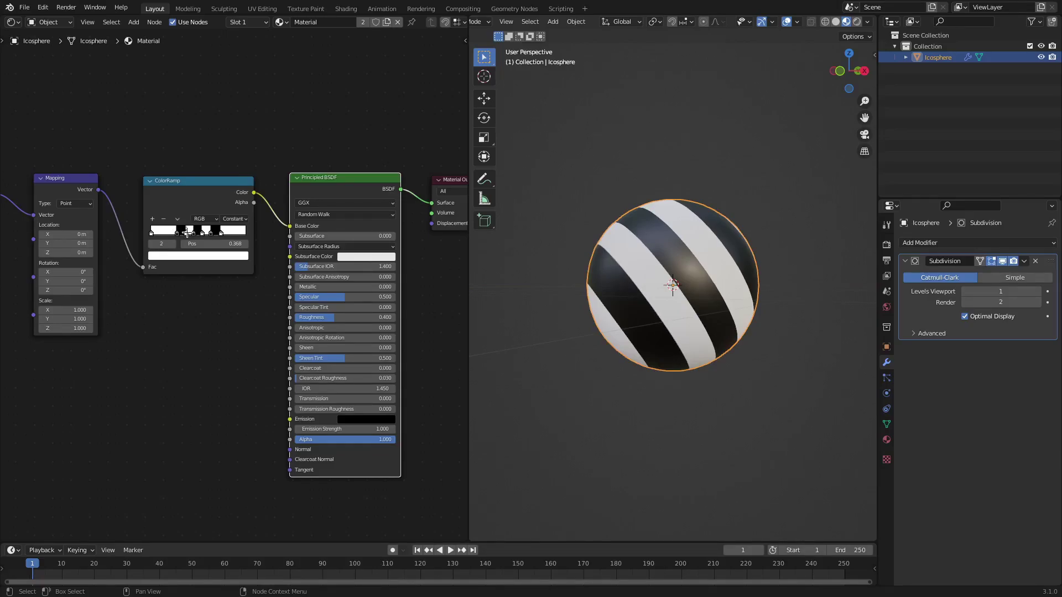
{"action": "left_click_drag", "start_coordinate": [186, 233], "coordinate": [185, 233]}
{"action": "middle_click_drag", "start_coordinate": [603, 289], "coordinate": [600, 294]}
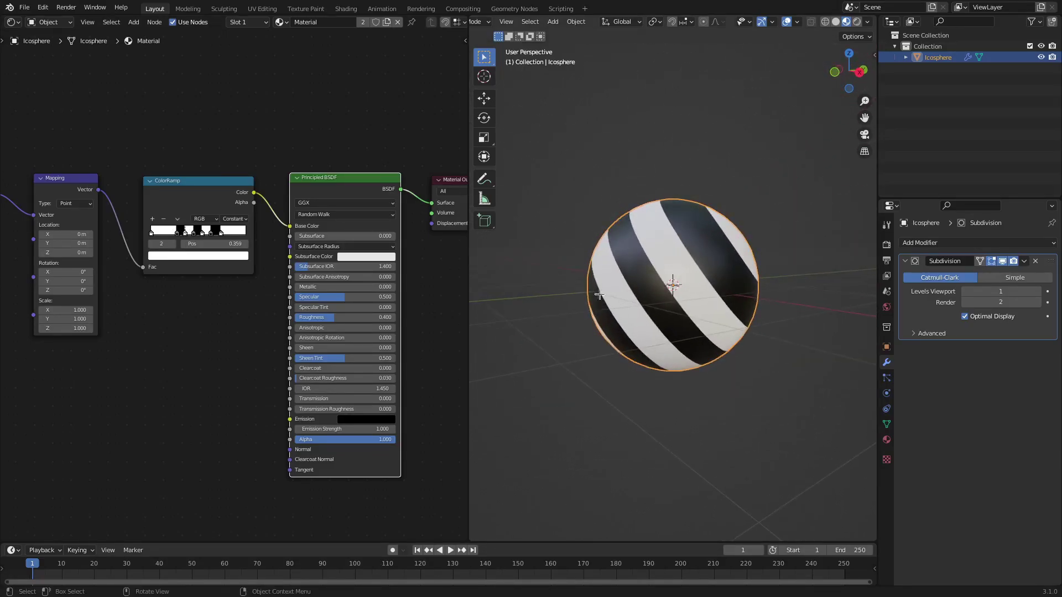
{"action": "left_click_drag", "start_coordinate": [211, 233], "coordinate": [212, 234]}
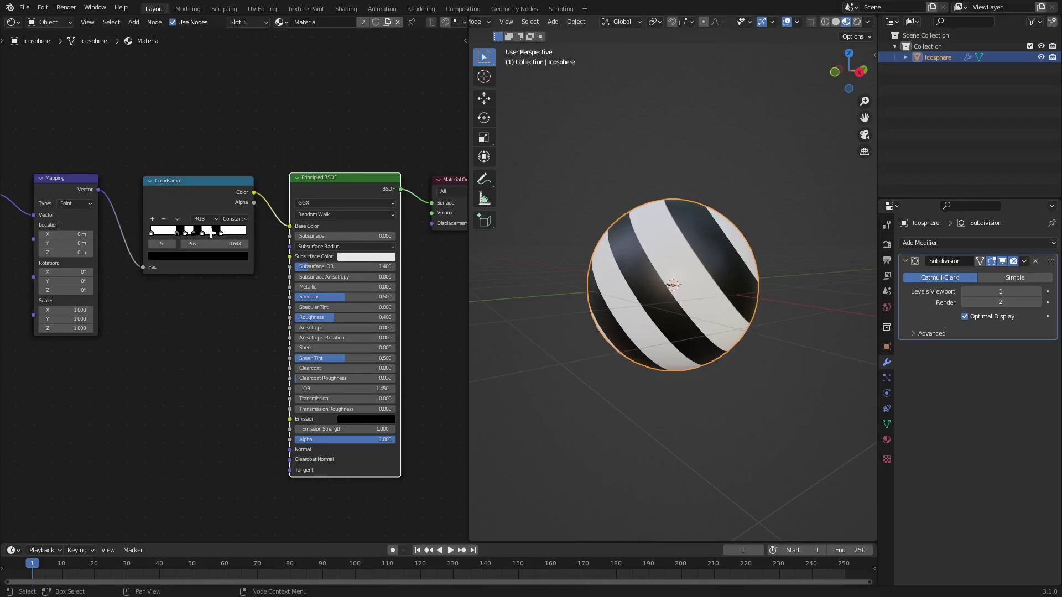
{"action": "middle_click_drag", "start_coordinate": [615, 263], "coordinate": [633, 260]}
Step: Tilt and shift the bands by setting the Mapping node's rotation to about X -59.4°, Y 29°, Z -14° and its Y location to about 0.8 m
{"action": "middle_click_drag", "start_coordinate": [145, 328], "coordinate": [299, 325]}
{"action": "left_click_drag", "start_coordinate": [243, 269], "coordinate": [212, 269]}
{"action": "key", "text": "ctrl+z"}
{"action": "left_click_drag", "start_coordinate": [227, 231], "coordinate": [213, 278]}
{"action": "key", "text": "ctrl+z"}
{"action": "key", "text": "ctrl+z"}
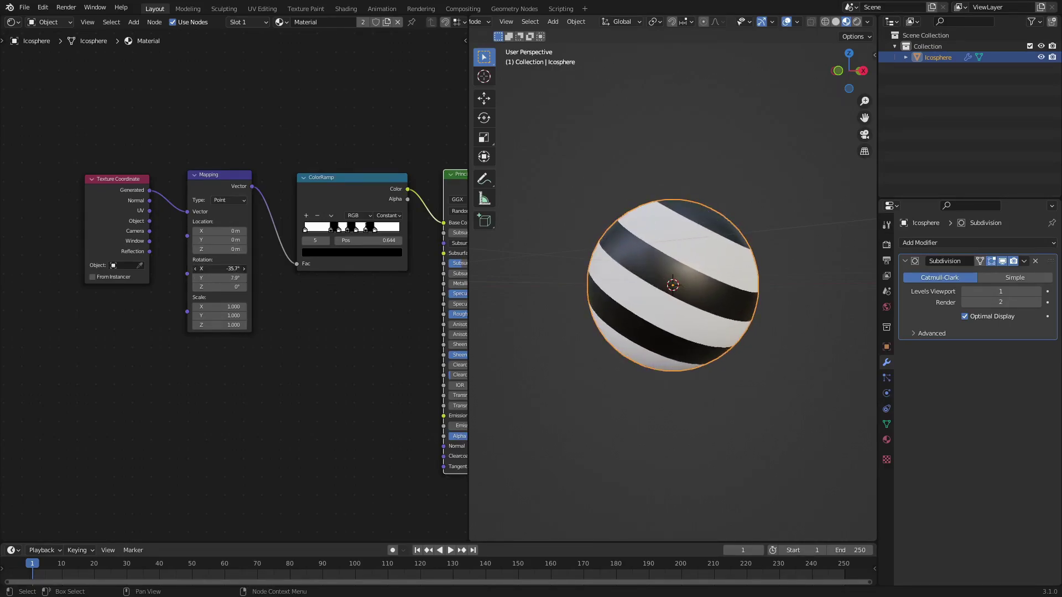
{"action": "left_click_drag", "start_coordinate": [222, 287], "coordinate": [233, 239]}
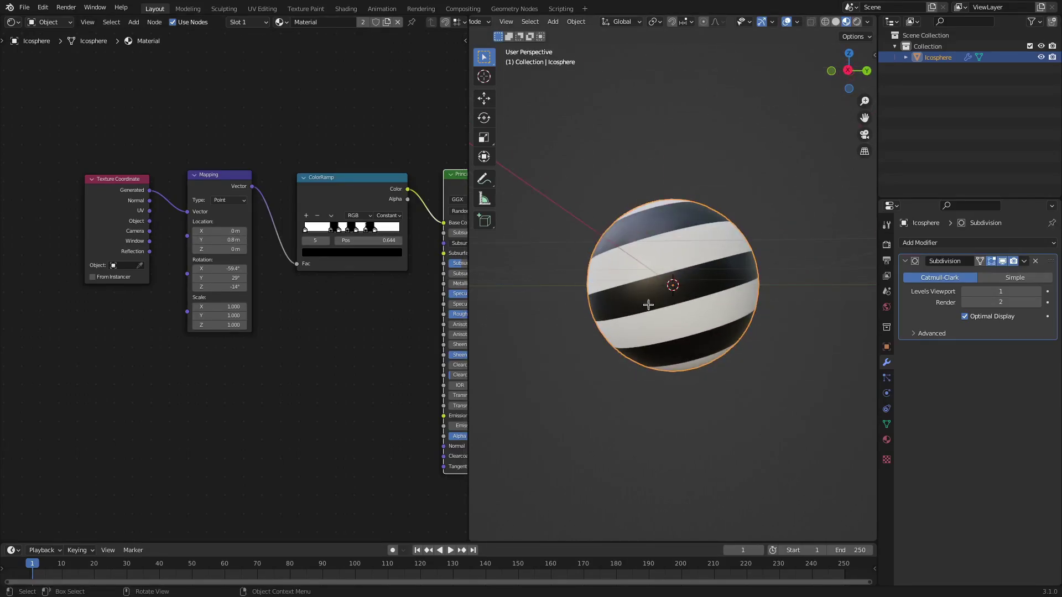
{"action": "middle_click_drag", "start_coordinate": [746, 335], "coordinate": [770, 287]}
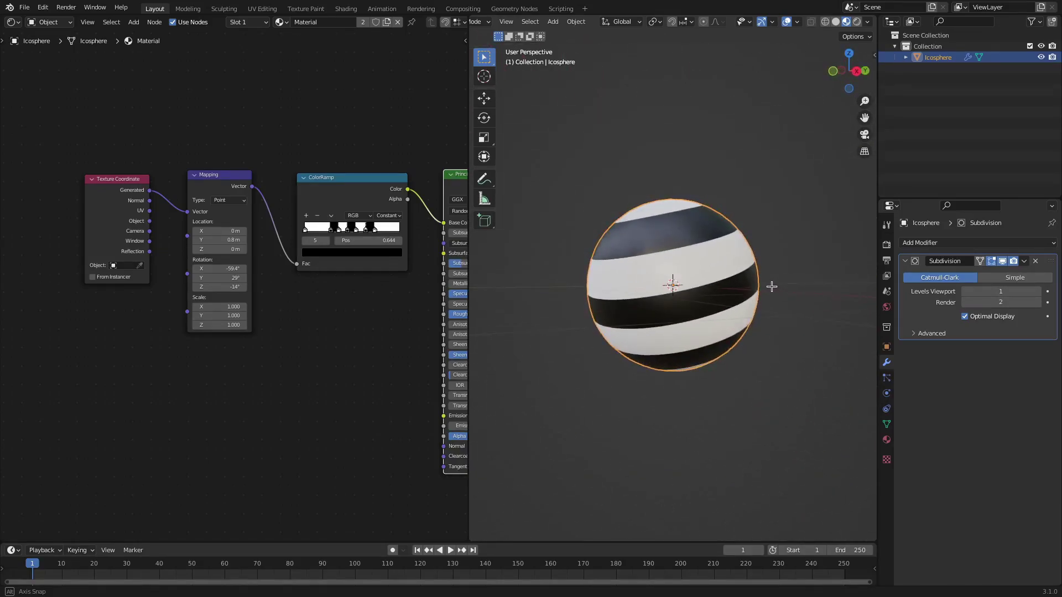
{"action": "scroll", "coordinate": [373, 346], "scroll_direction": "down", "scroll_amount": 3}
{"action": "middle_click_drag", "start_coordinate": [372, 346], "coordinate": [267, 346]}
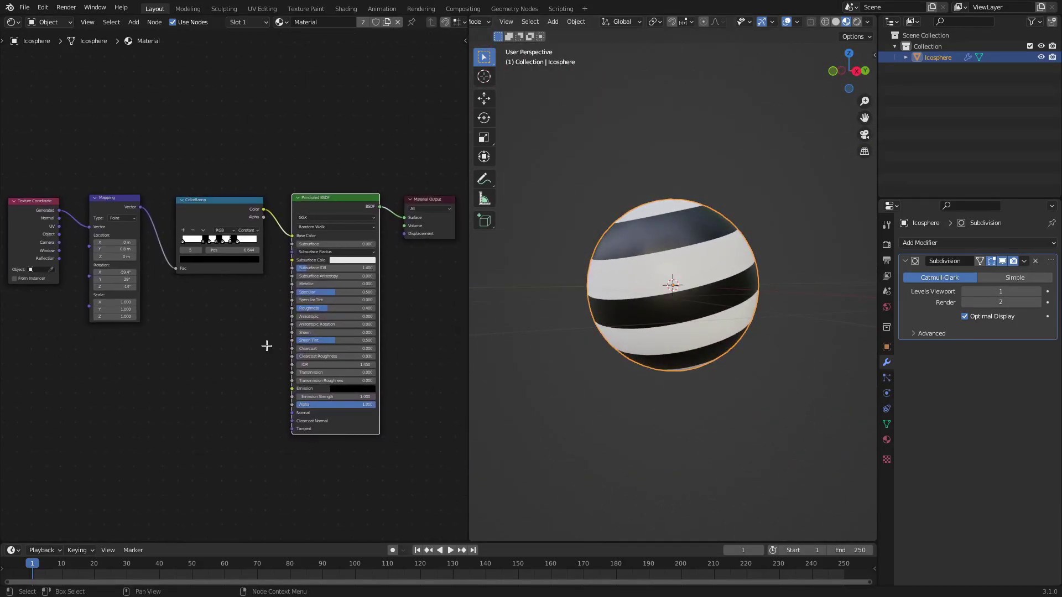
{"action": "scroll", "coordinate": [673, 288], "scroll_direction": "down", "scroll_amount": 2}
{"action": "middle_click_drag", "start_coordinate": [672, 288], "coordinate": [506, 335]}
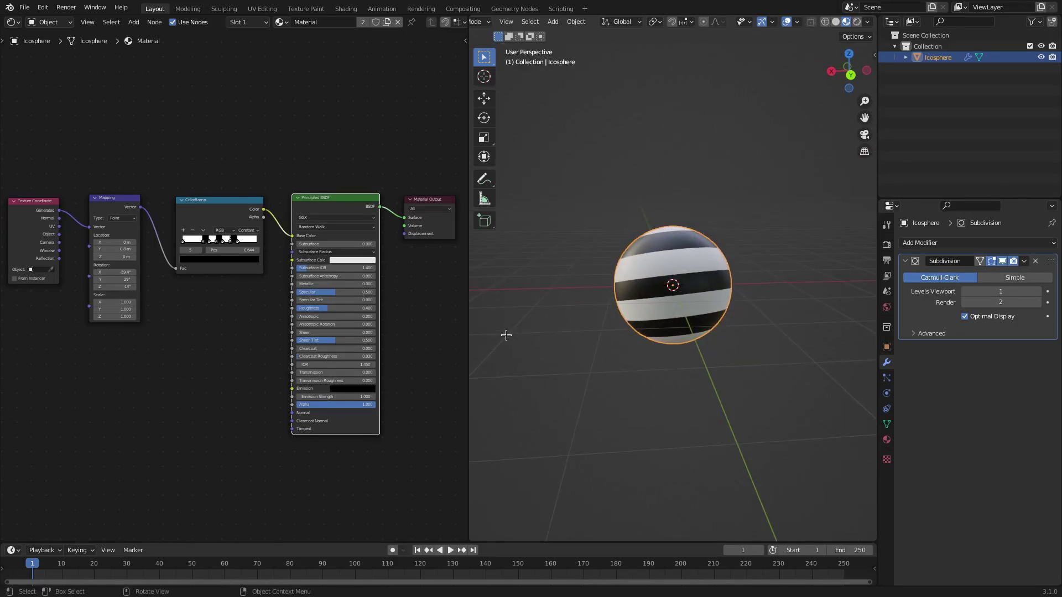